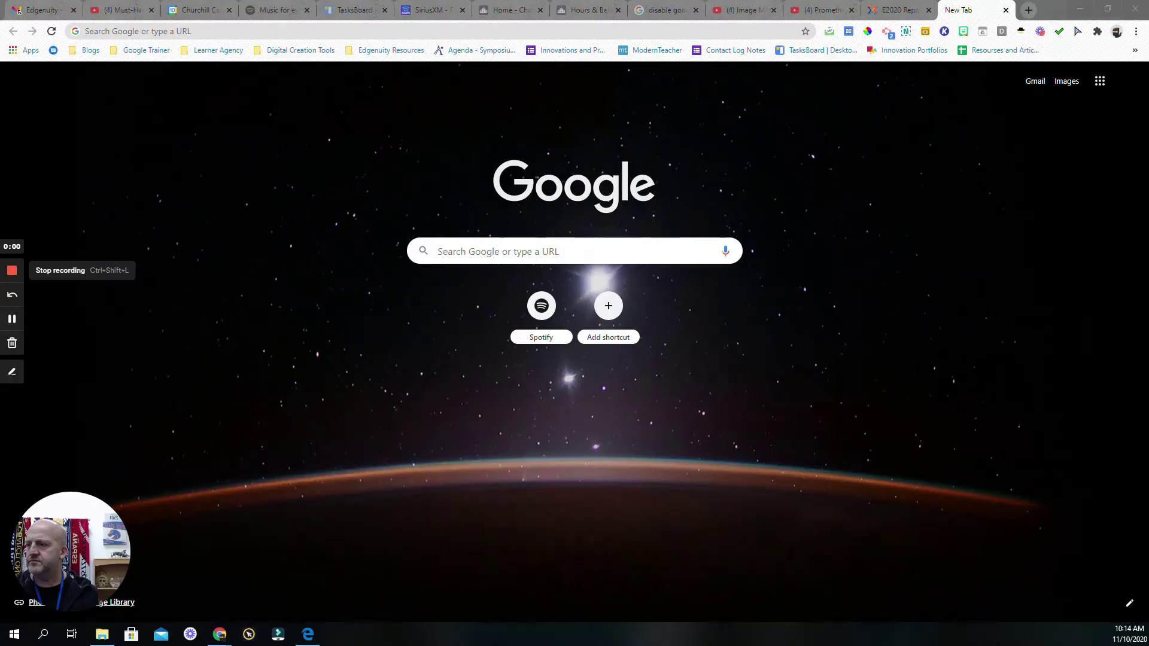
Step: Go to the ELMO USA website and open its software page at elmousa.com/software
left_click(85, 31)
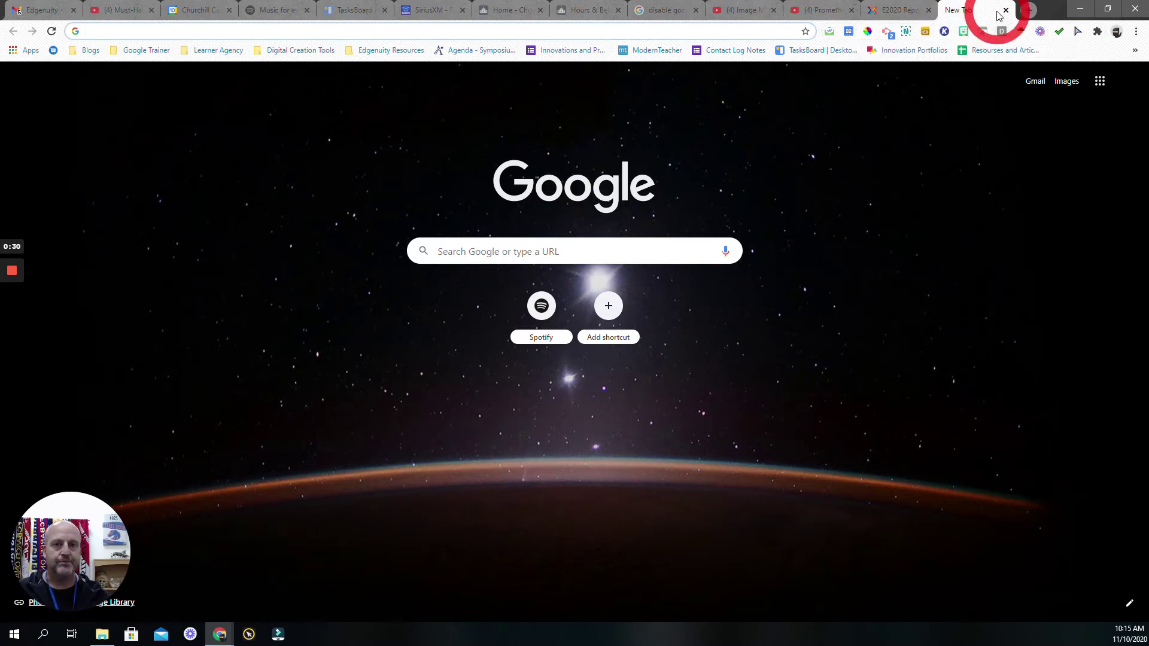
left_click(753, 31)
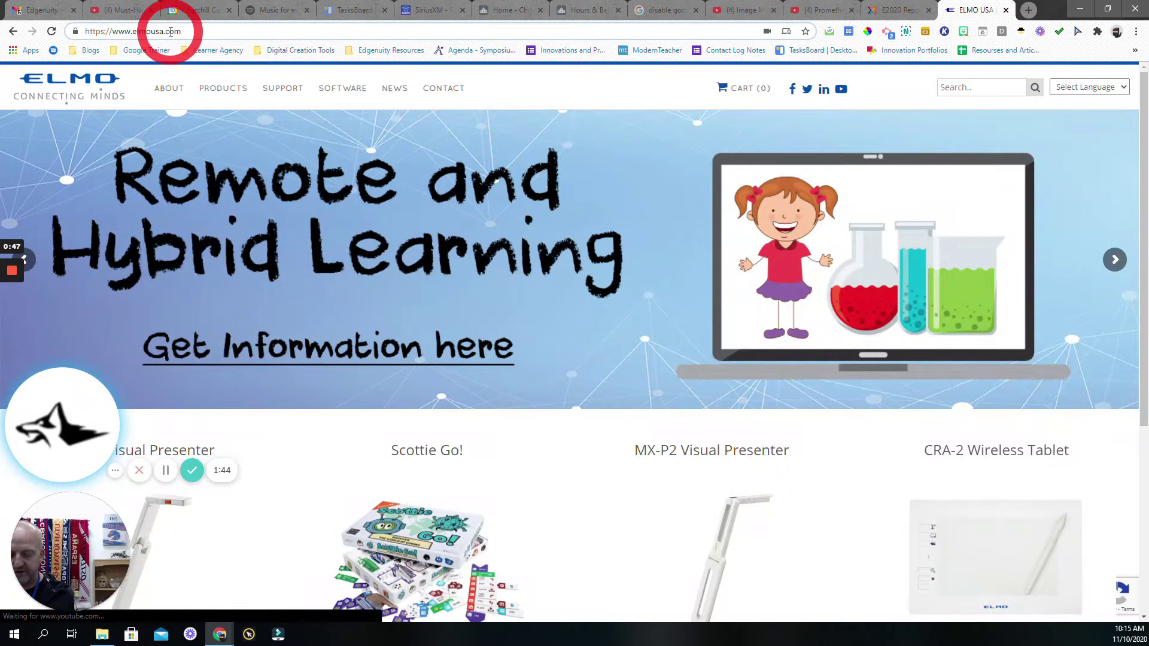
type("/sof")
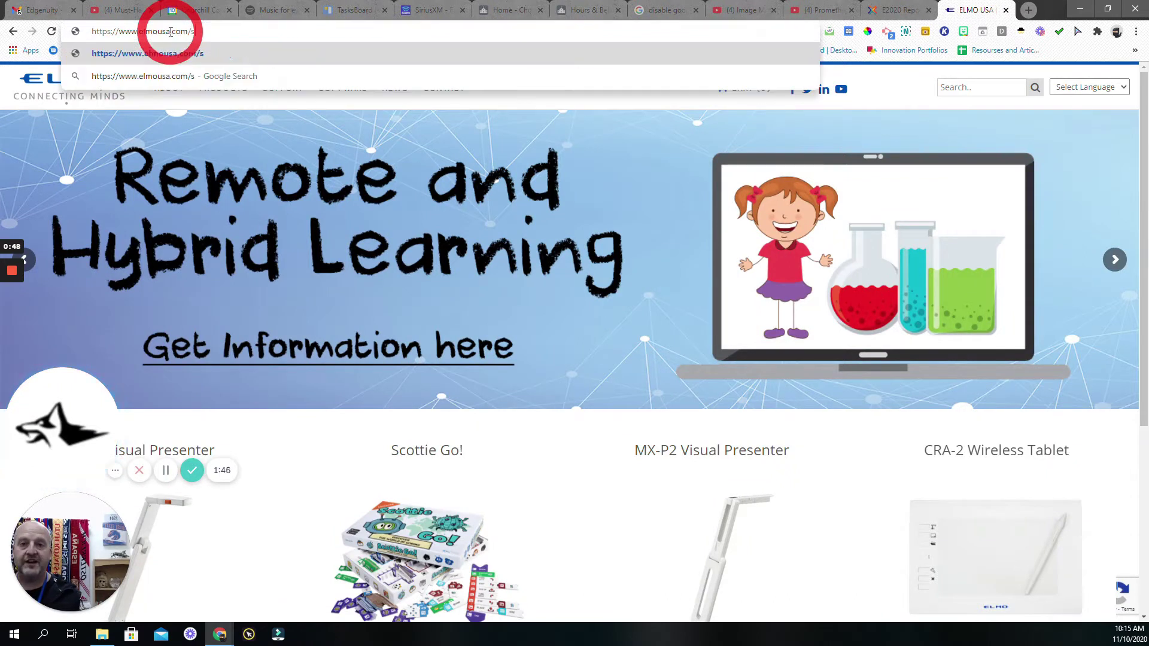
type("tware")
key("Return")
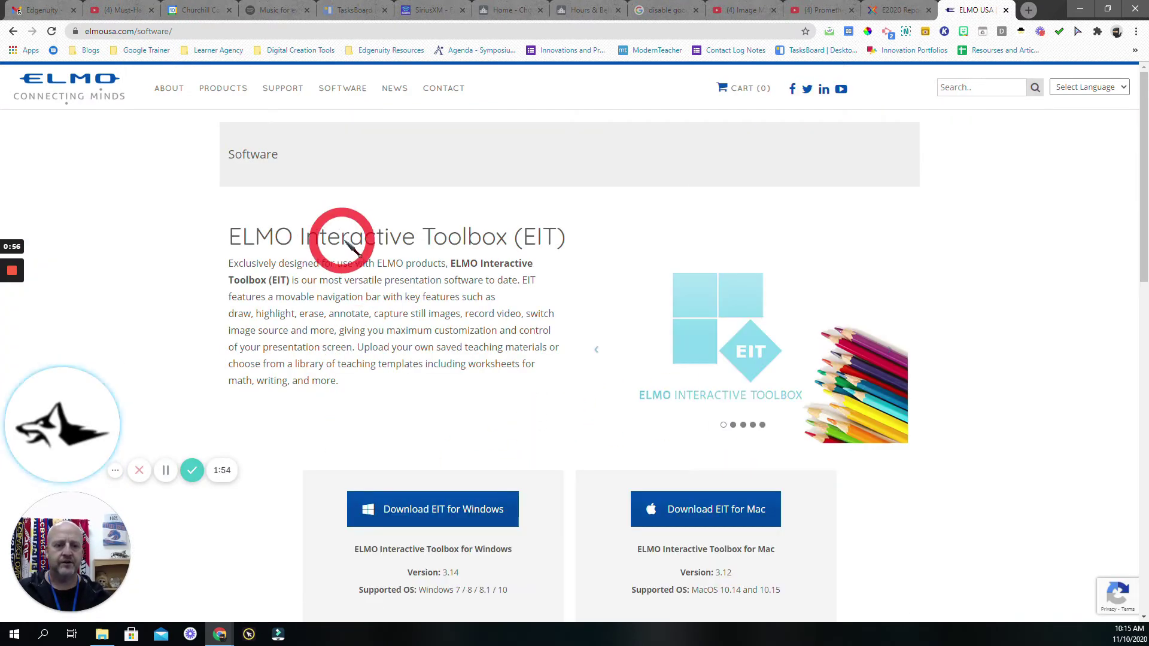
Step: Download Image Mate 3 from the table of software and supported products
scroll(368, 245, "down", 15)
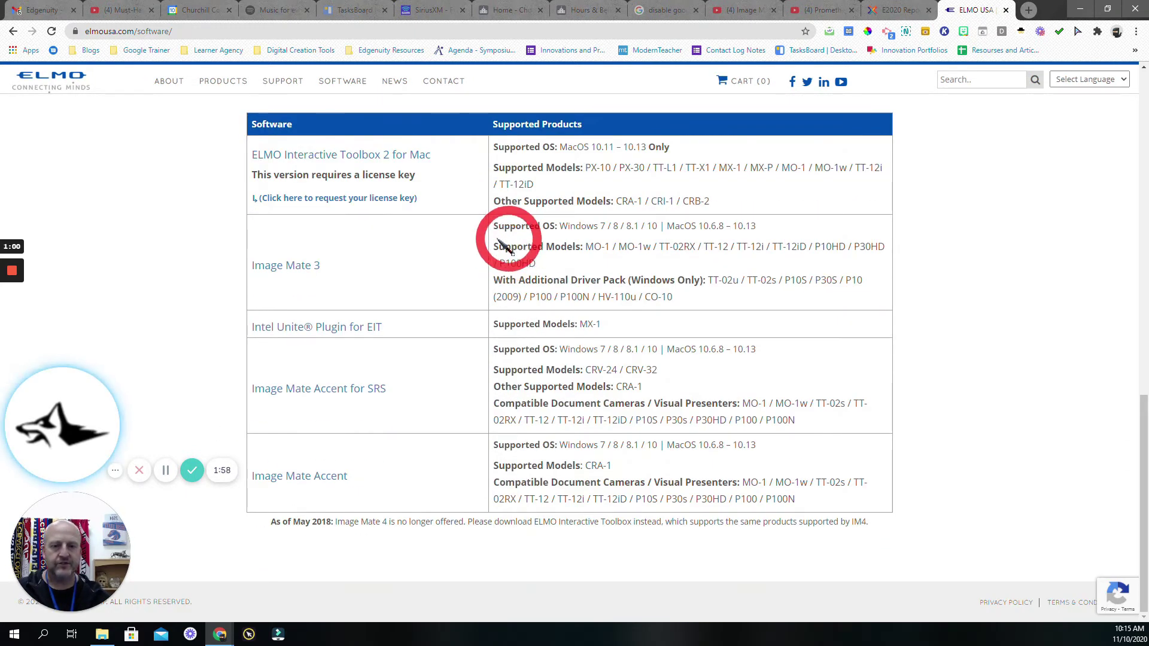
left_click(313, 270)
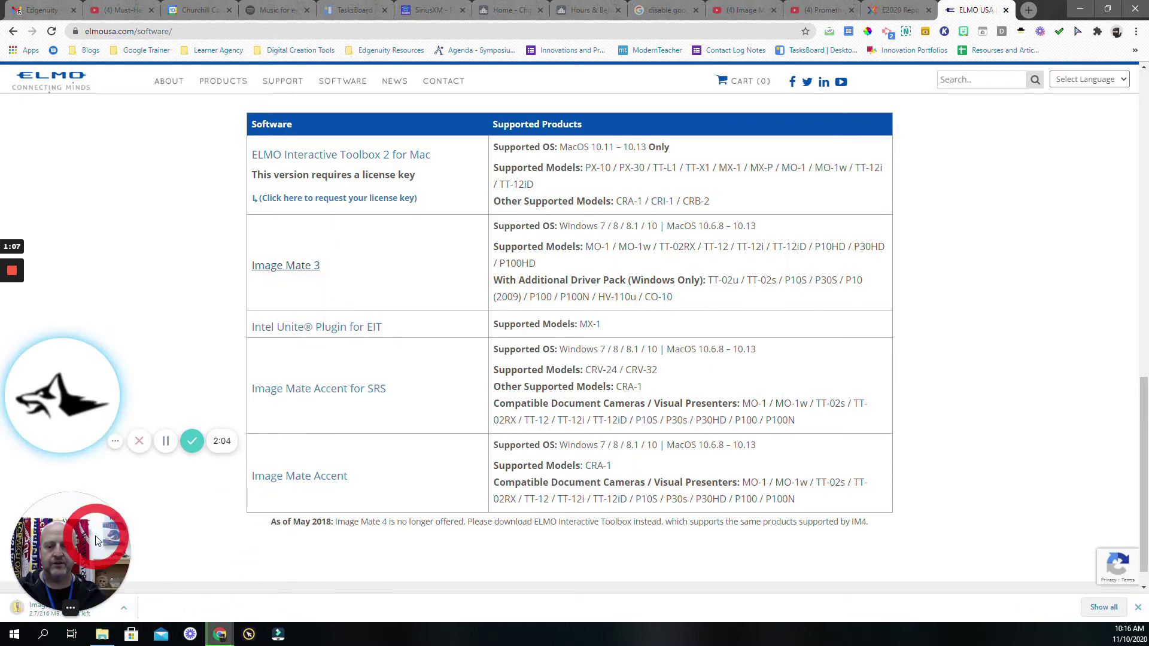
left_click_drag(93, 495, 92, 449)
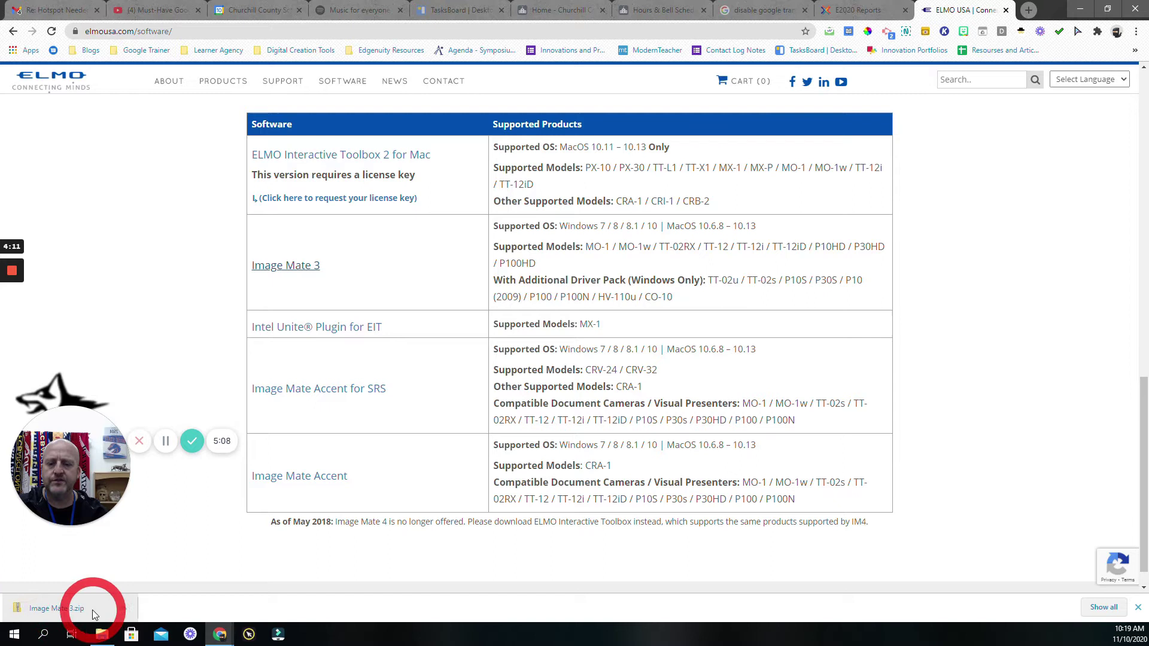
Step: Show the downloaded Image Mate 3.zip in its folder and extract it to H:\Downloads\Image Mate 3
left_click(125, 615)
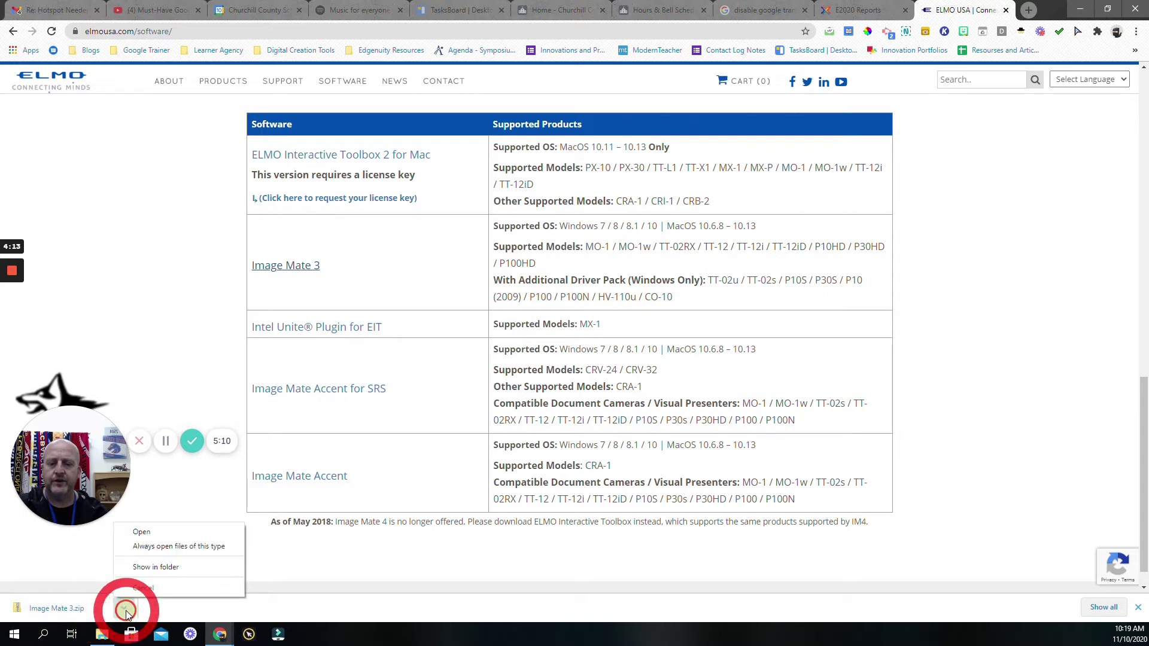
left_click(156, 571)
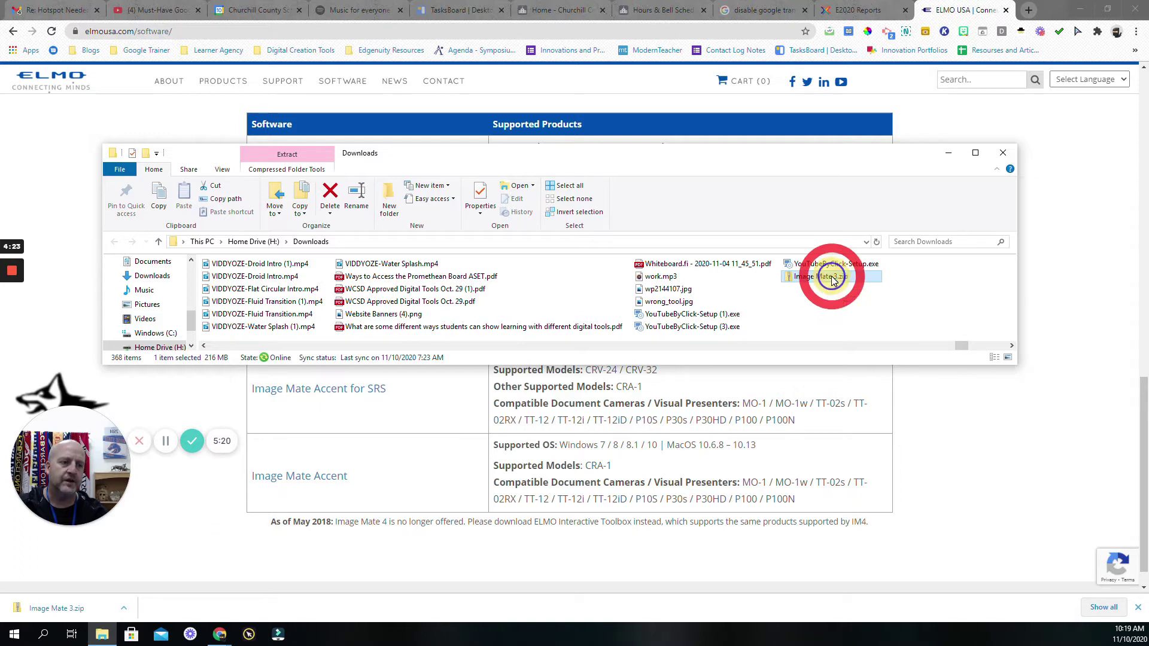
right_click(835, 281)
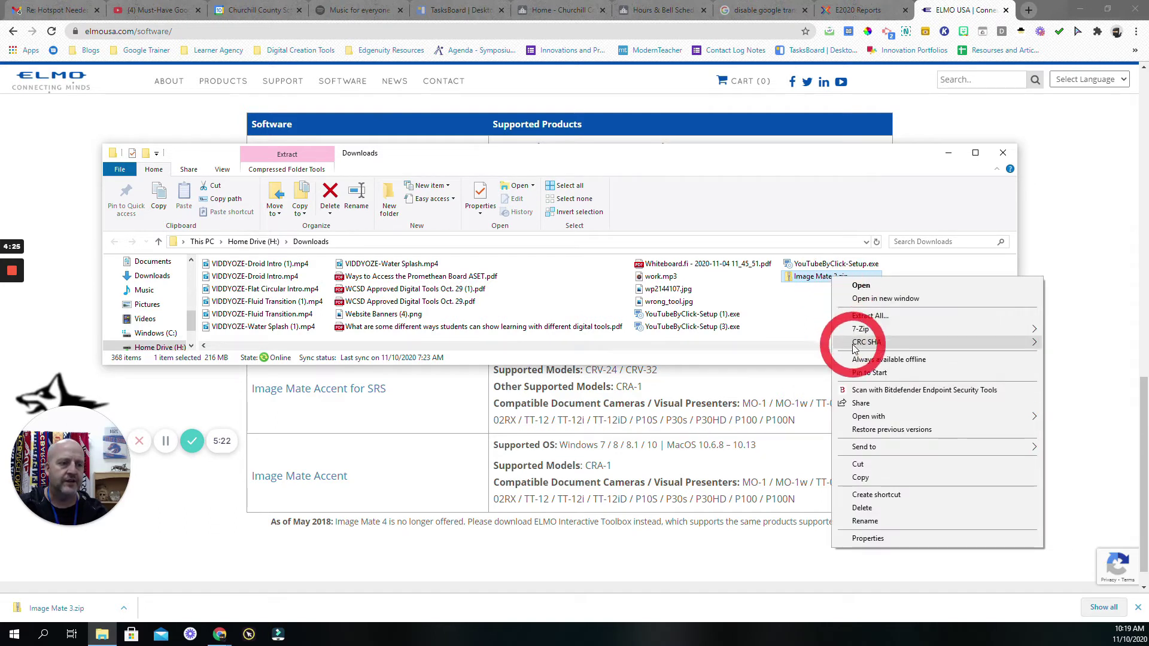
left_click(865, 316)
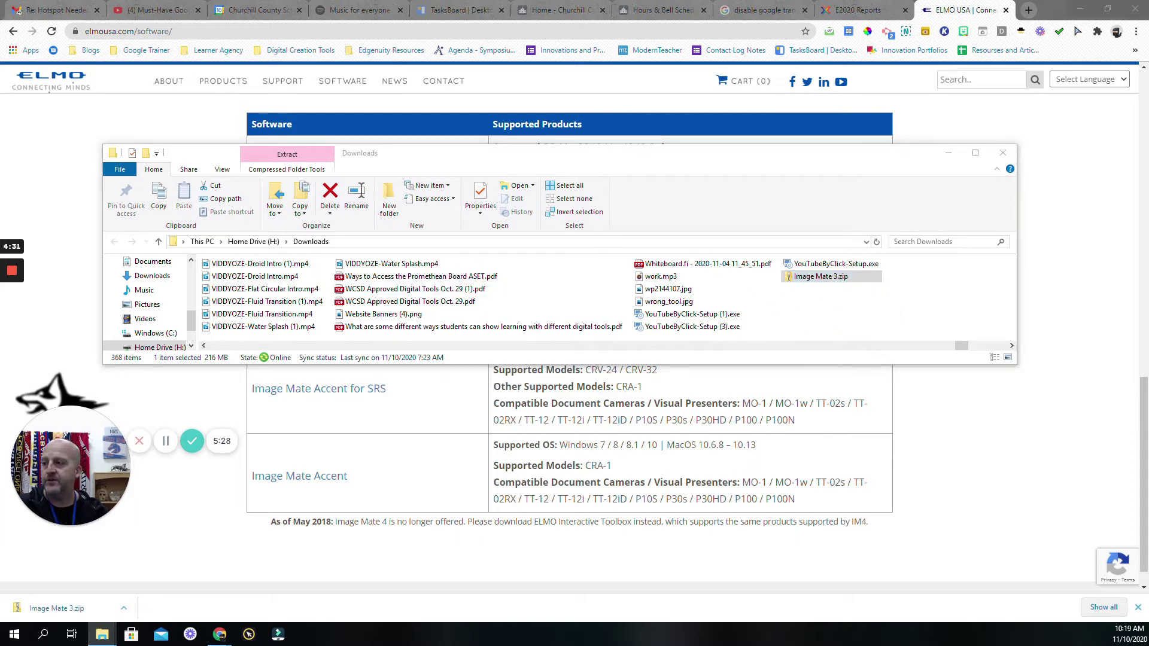
left_click_drag(154, 192, 487, 192)
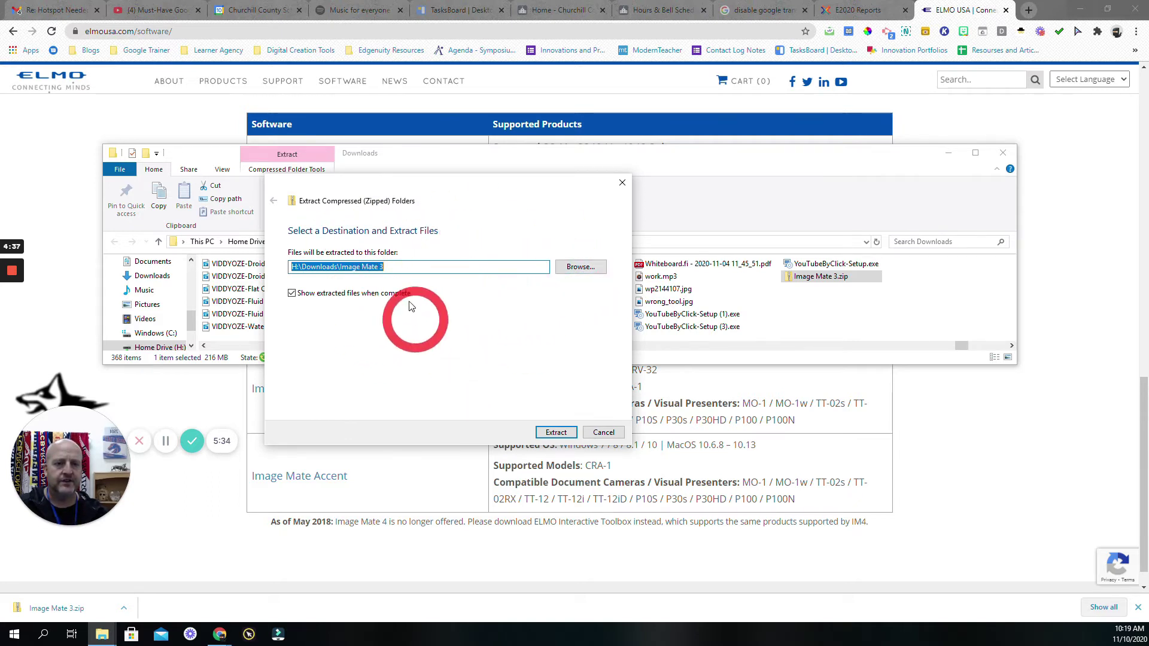
left_click(555, 433)
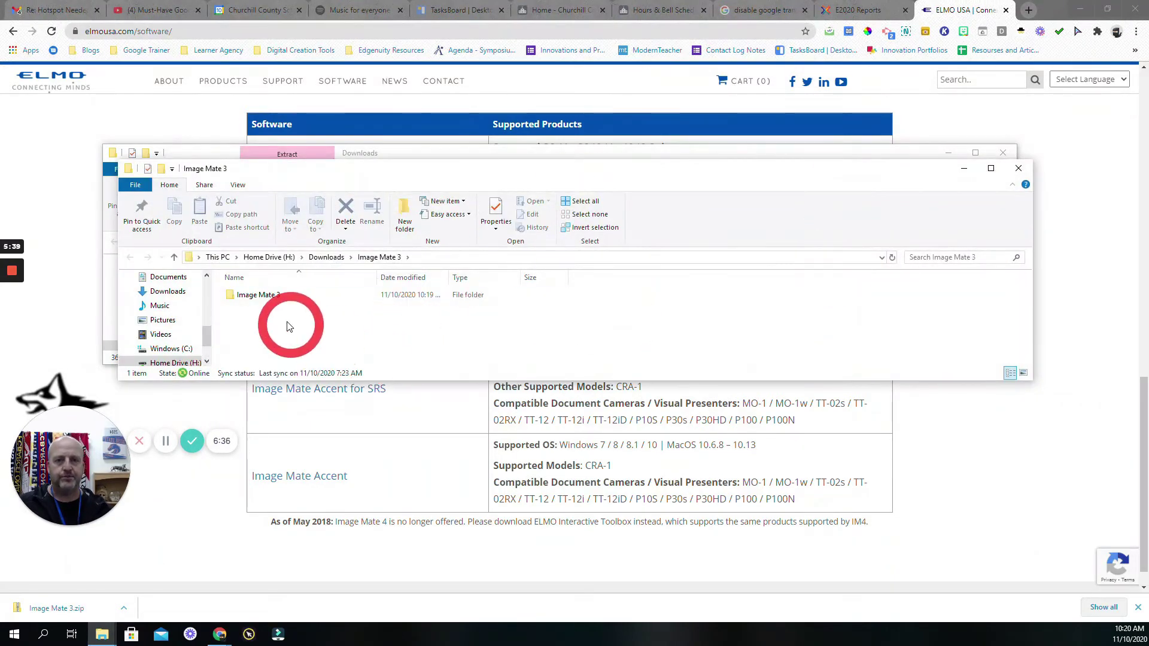
Step: Open the Windows folder inside the extracted Image Mate 3 folder and run Image Mate Setup.bat
left_click(261, 299)
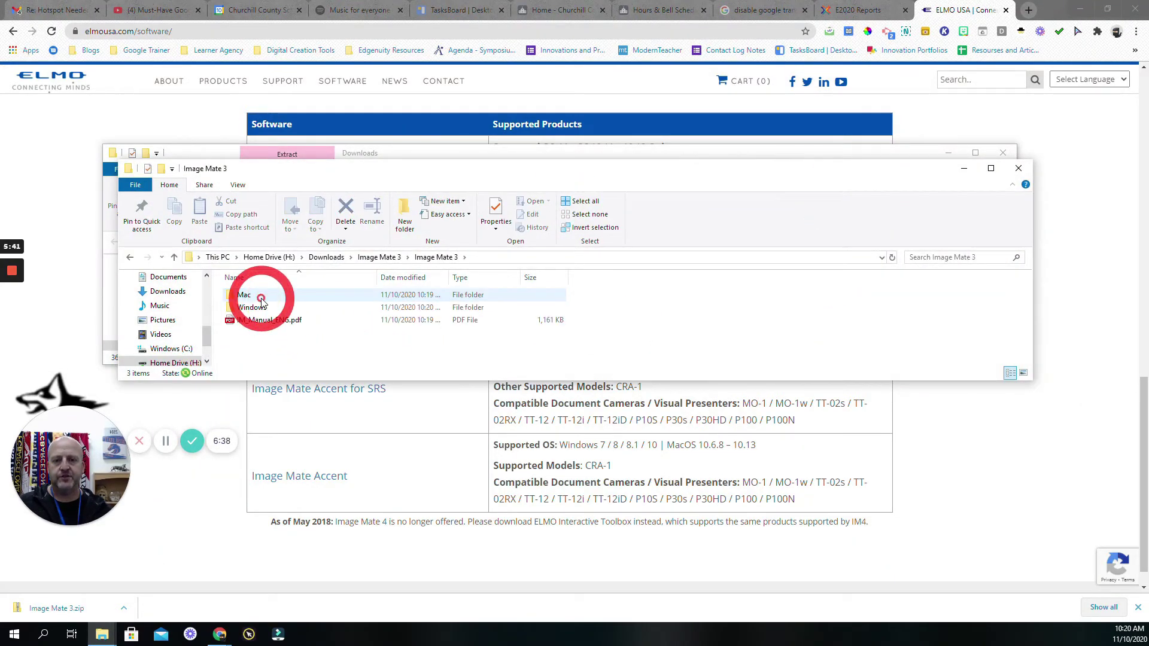
double_click(261, 298)
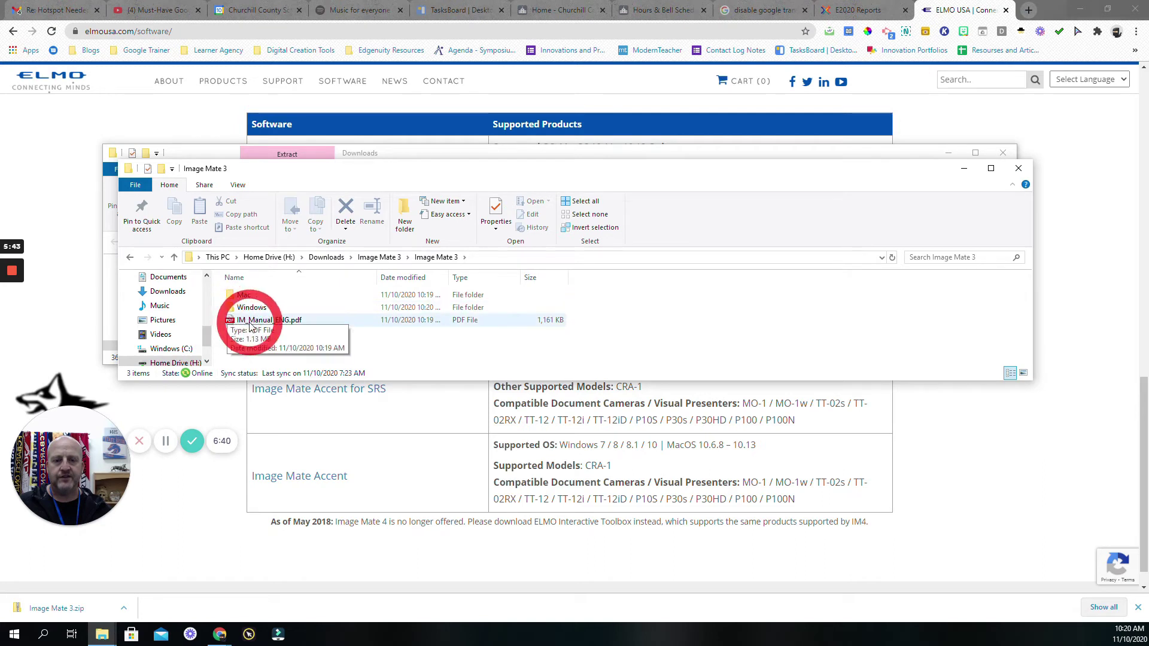
left_click(414, 320)
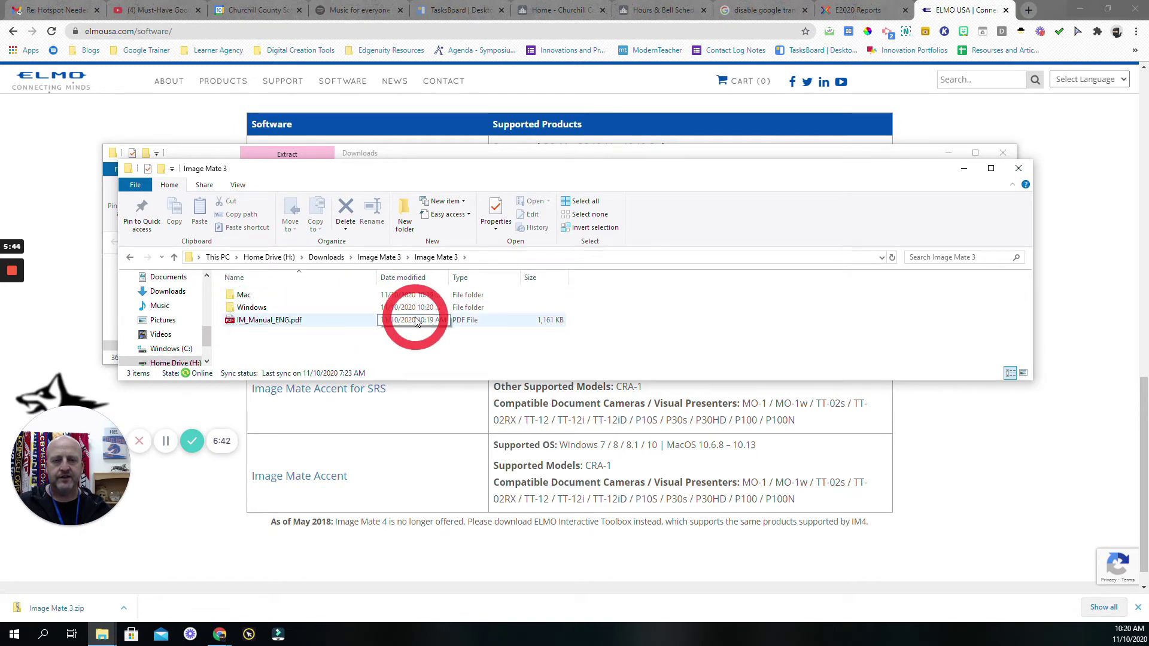
double_click(254, 307)
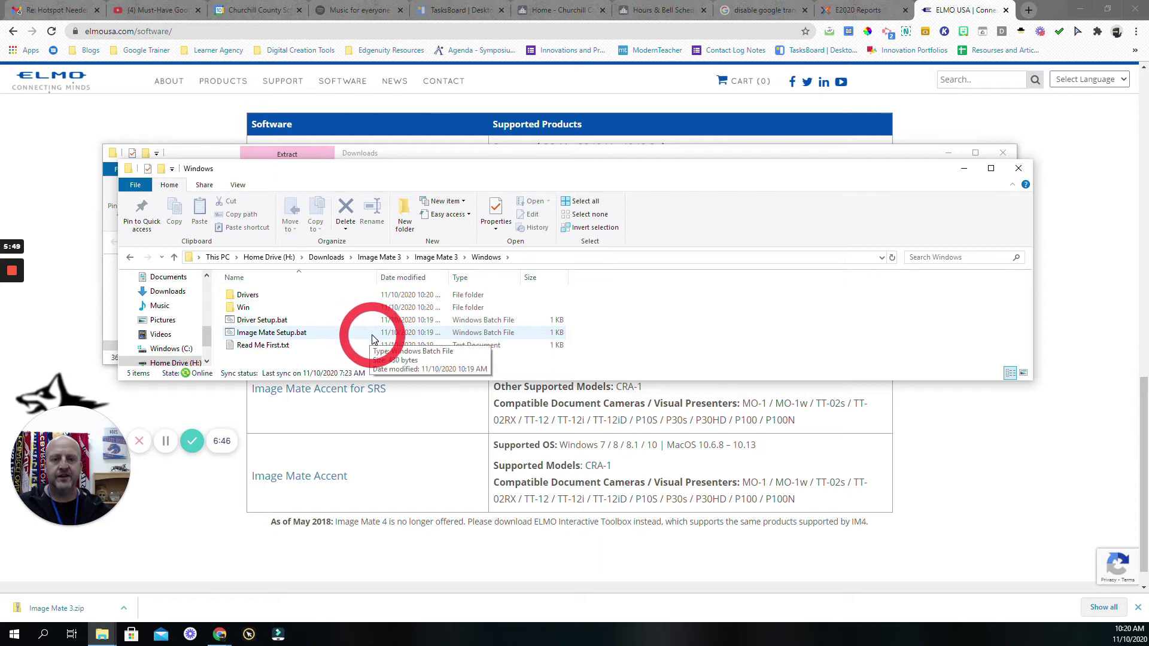
double_click(287, 337)
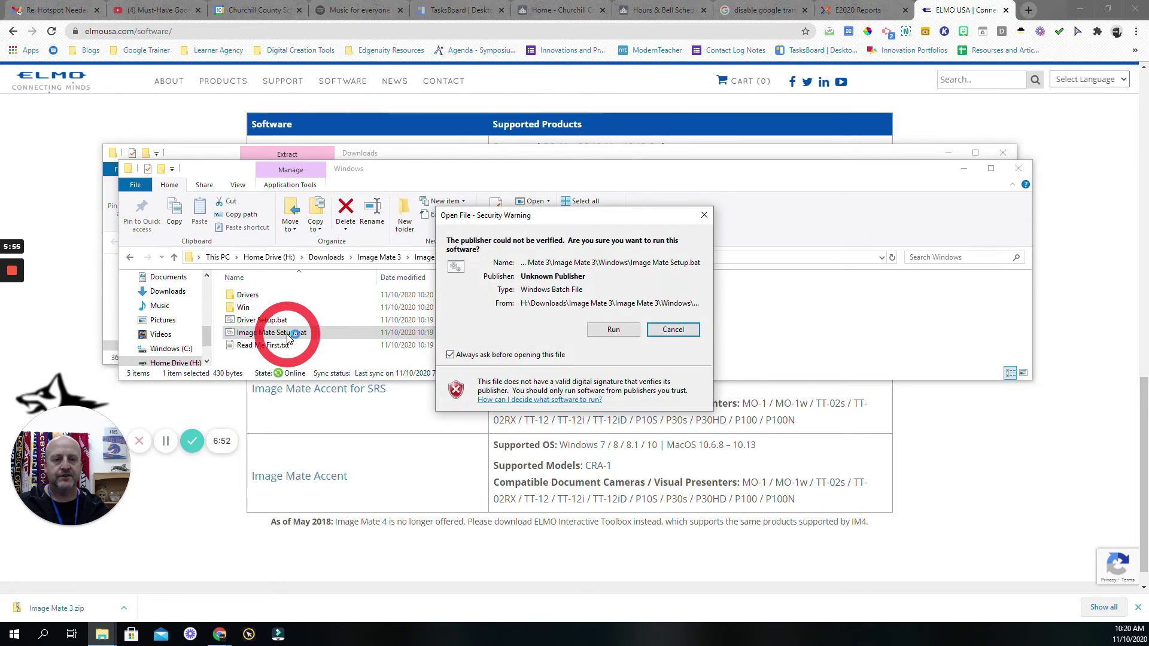
left_click(606, 329)
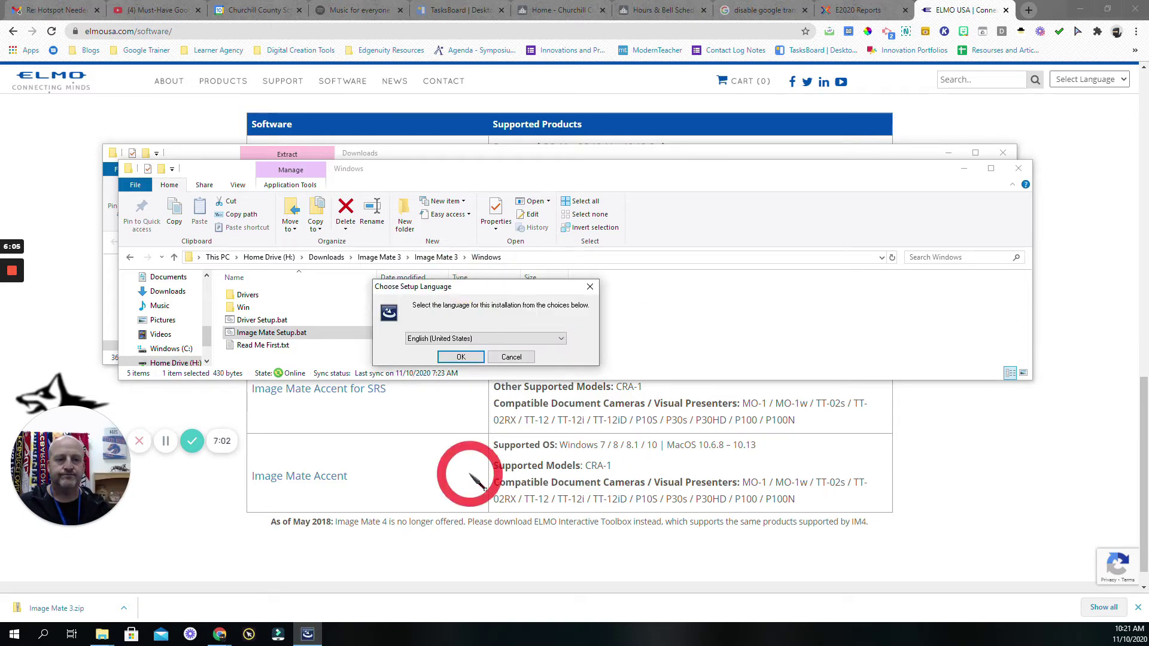
Step: Install Image Mate with English (United States) as the setup language, accepting the license terms and finishing the wizard
left_click(462, 358)
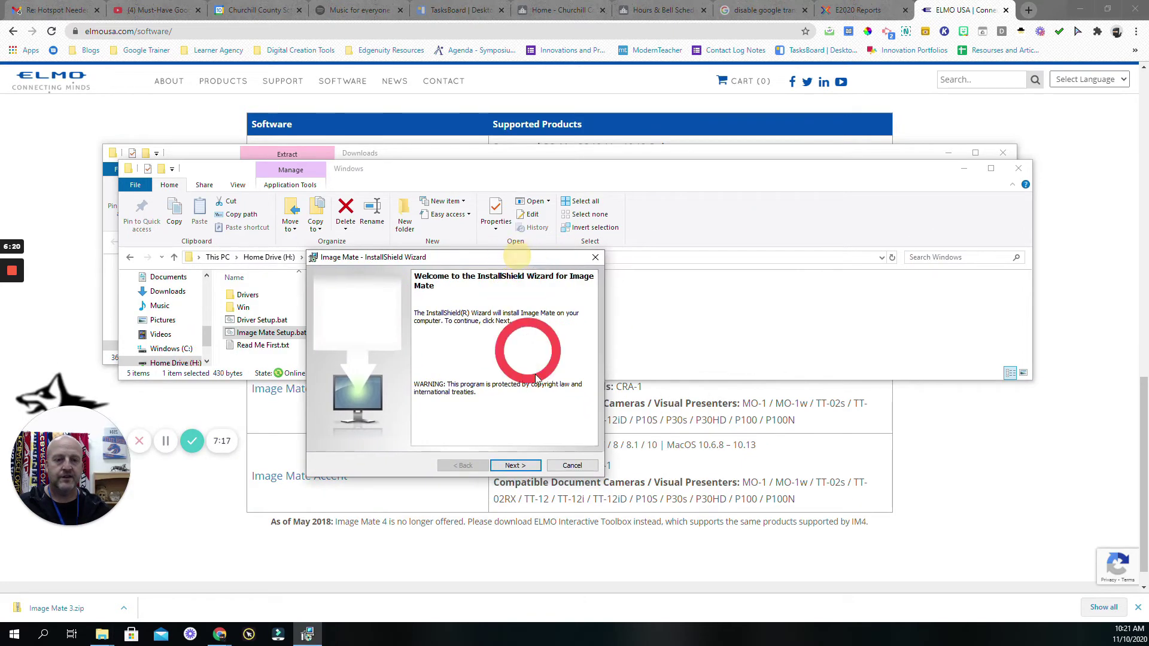
left_click(530, 465)
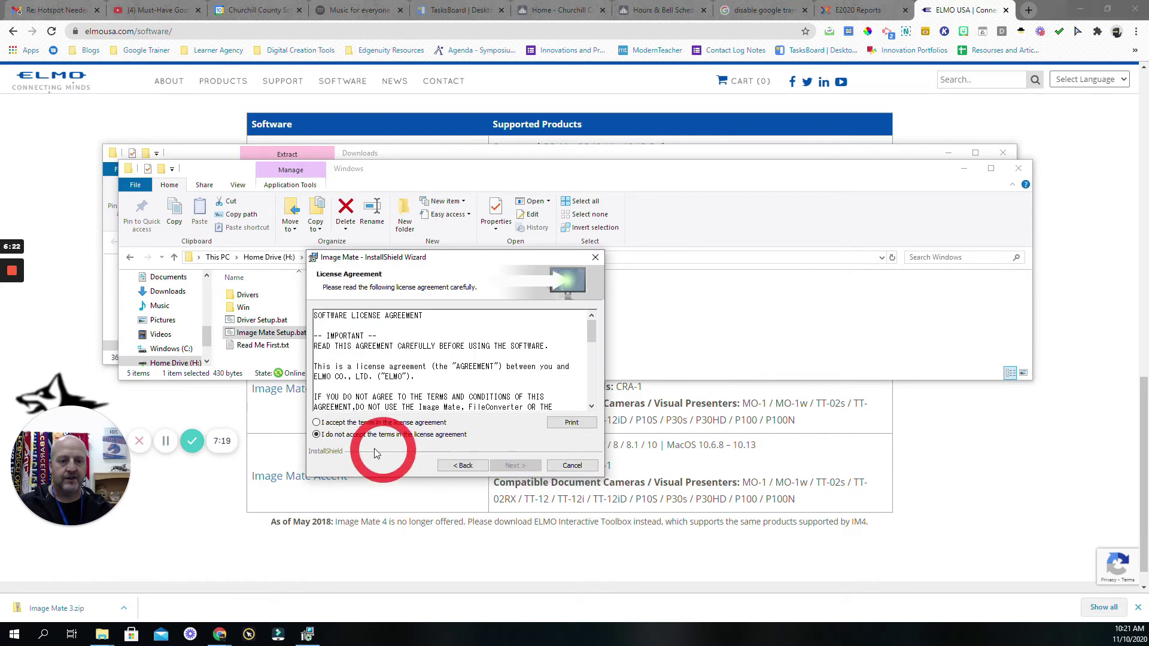
left_click(326, 423)
left_click(520, 465)
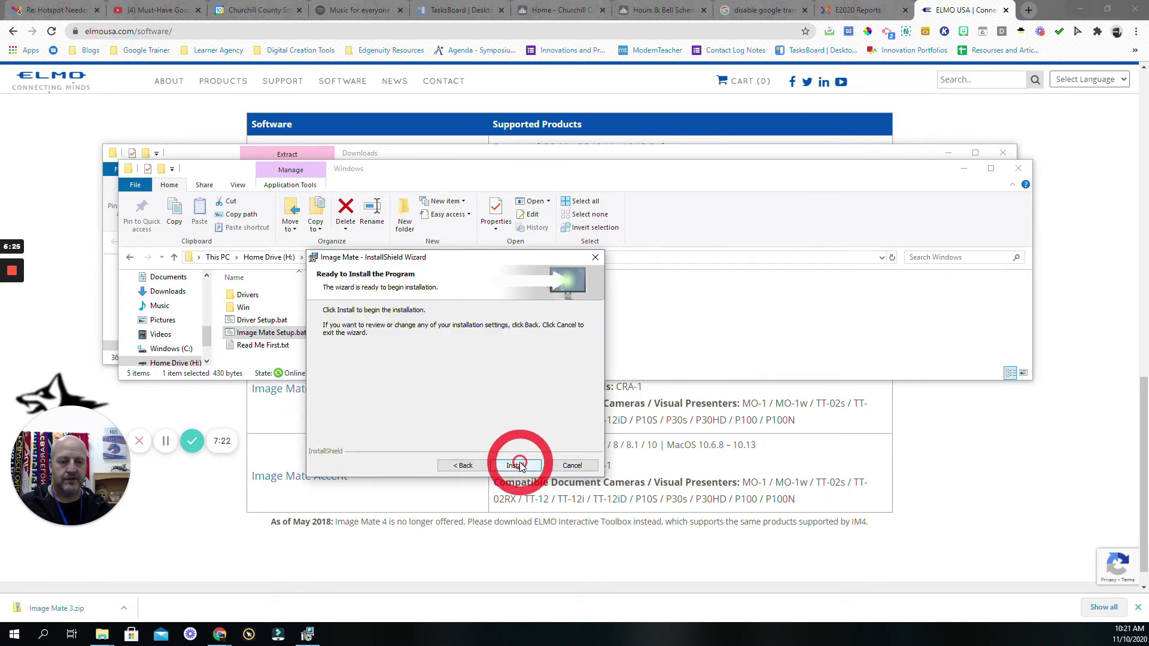
left_click(518, 464)
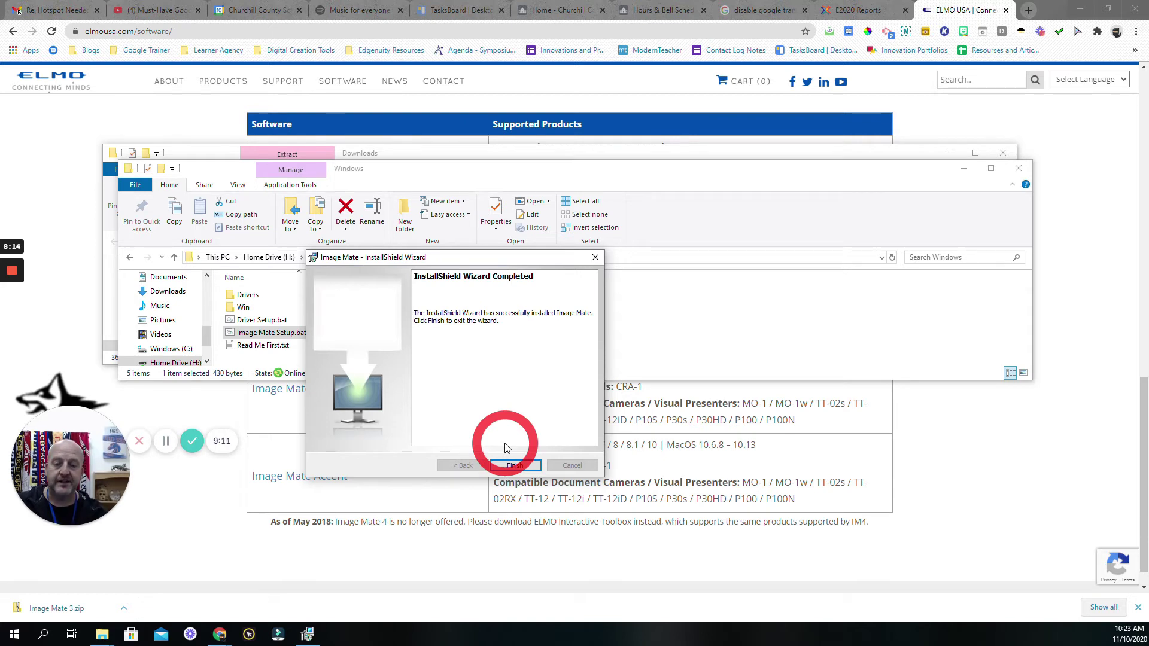
left_click(518, 465)
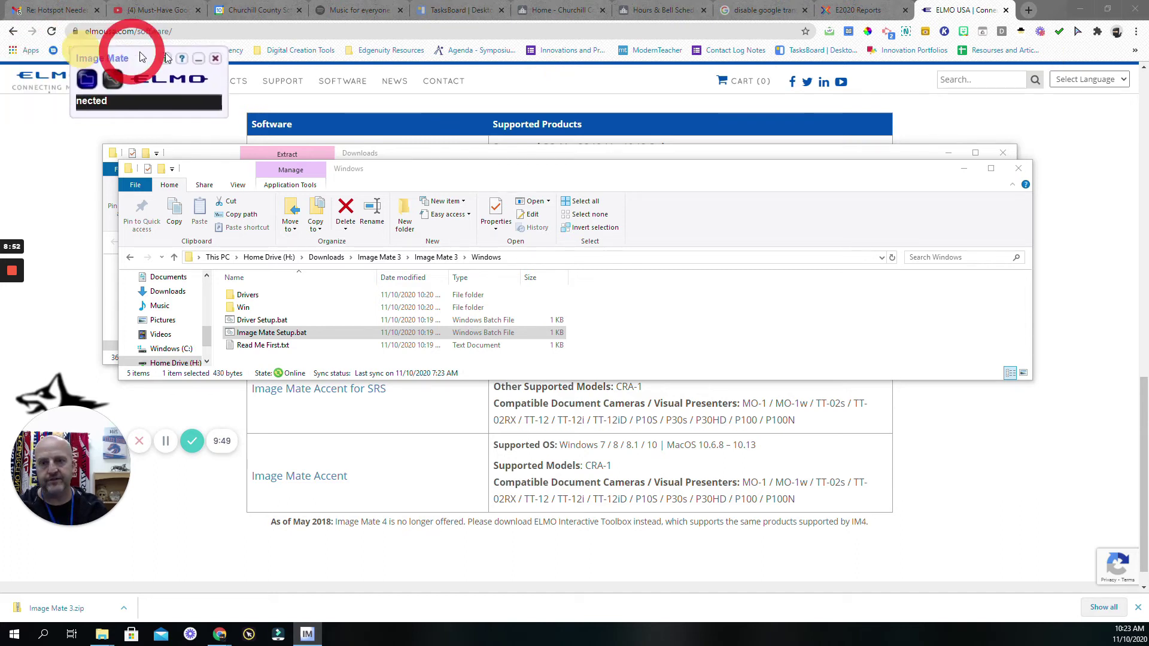
Step: Reposition the Image Mate window, and join the Google Meet call of the "test meet" event in Google Calendar
left_click_drag(165, 53, 164, 77)
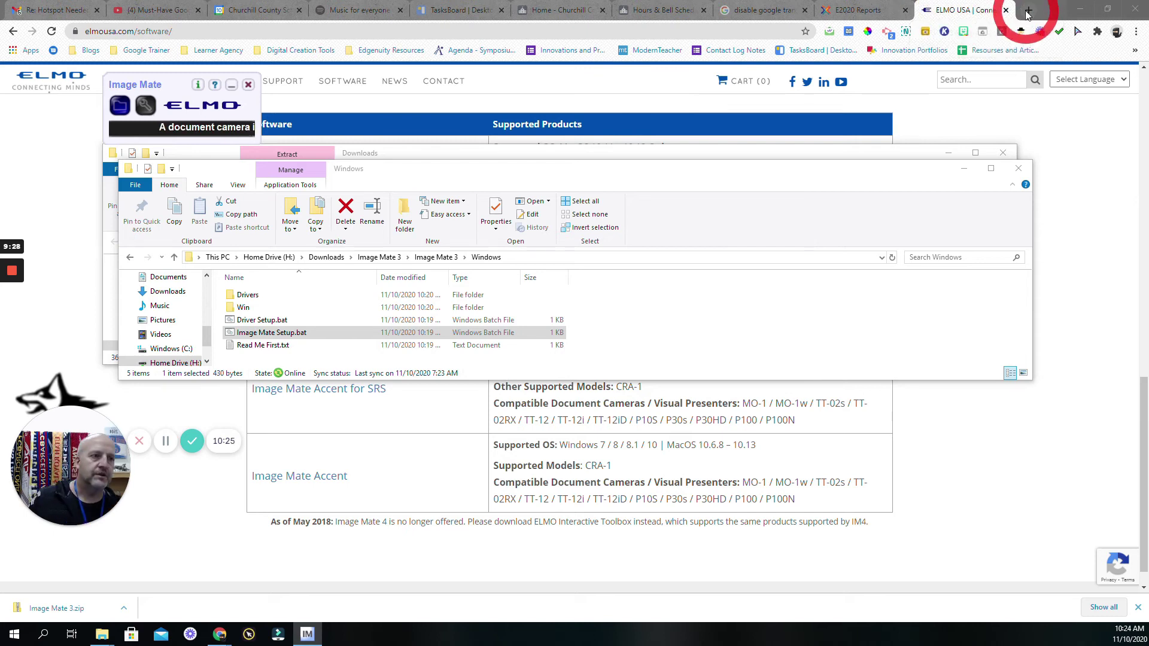
left_click(256, 12)
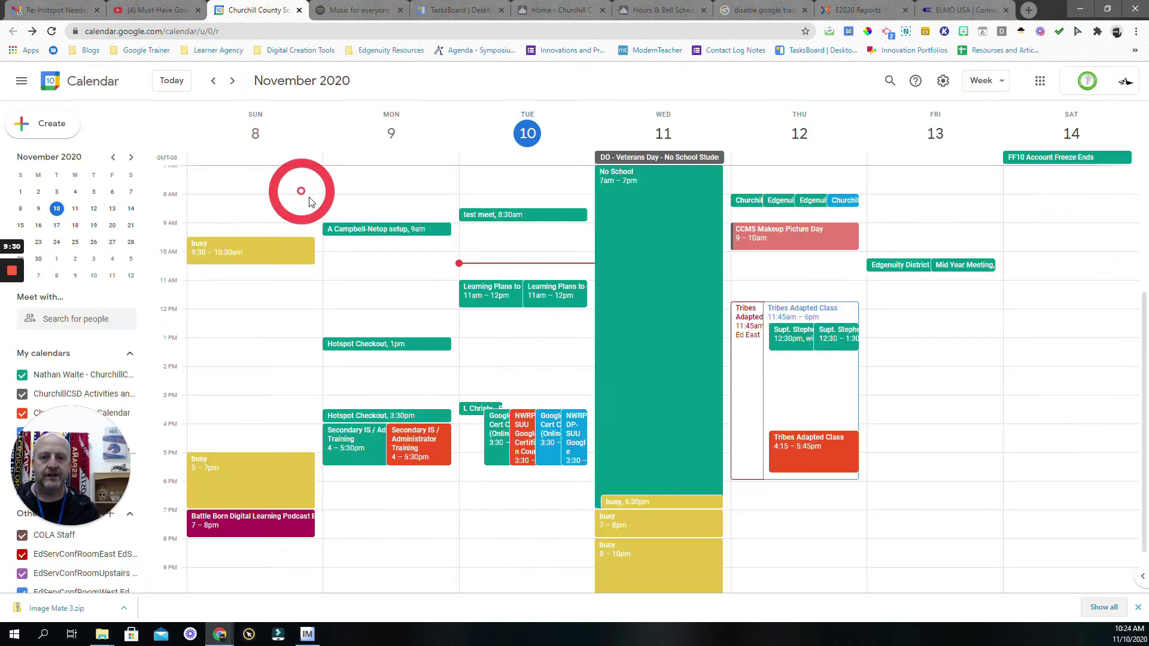
left_click(477, 214)
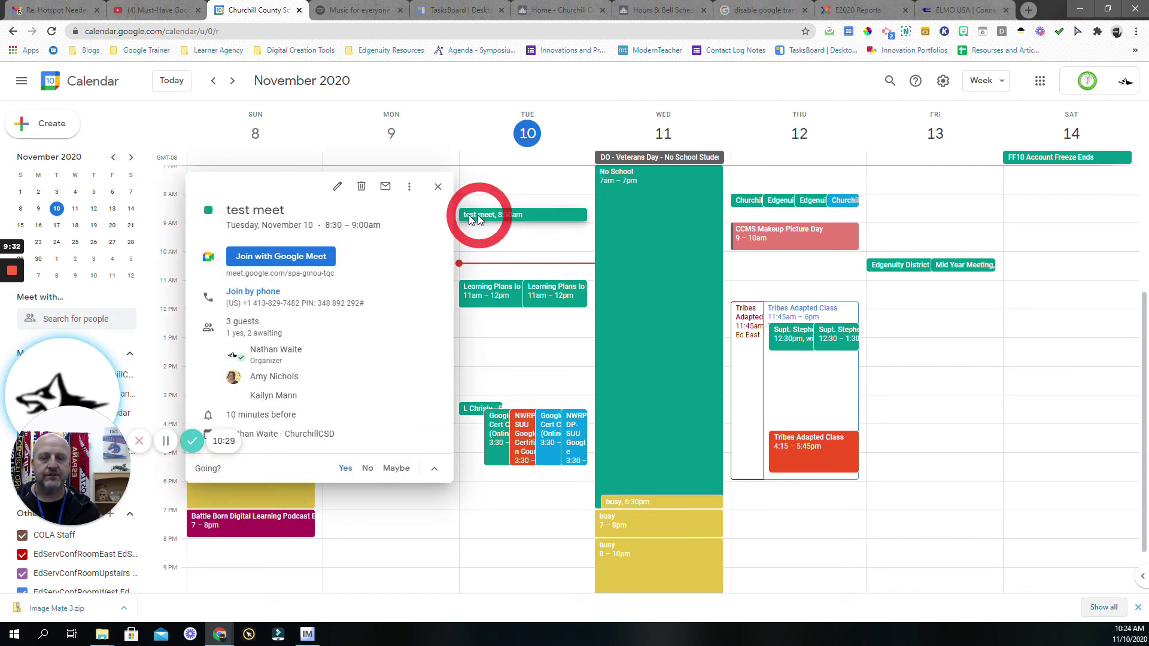
left_click(281, 256)
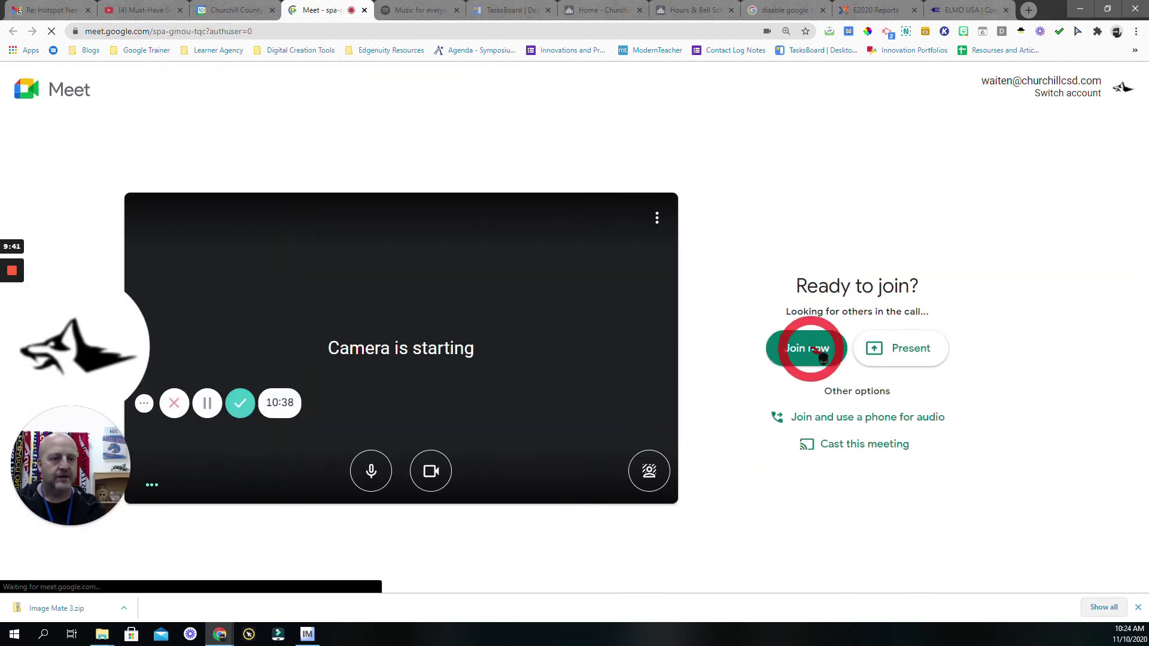
left_click(821, 354)
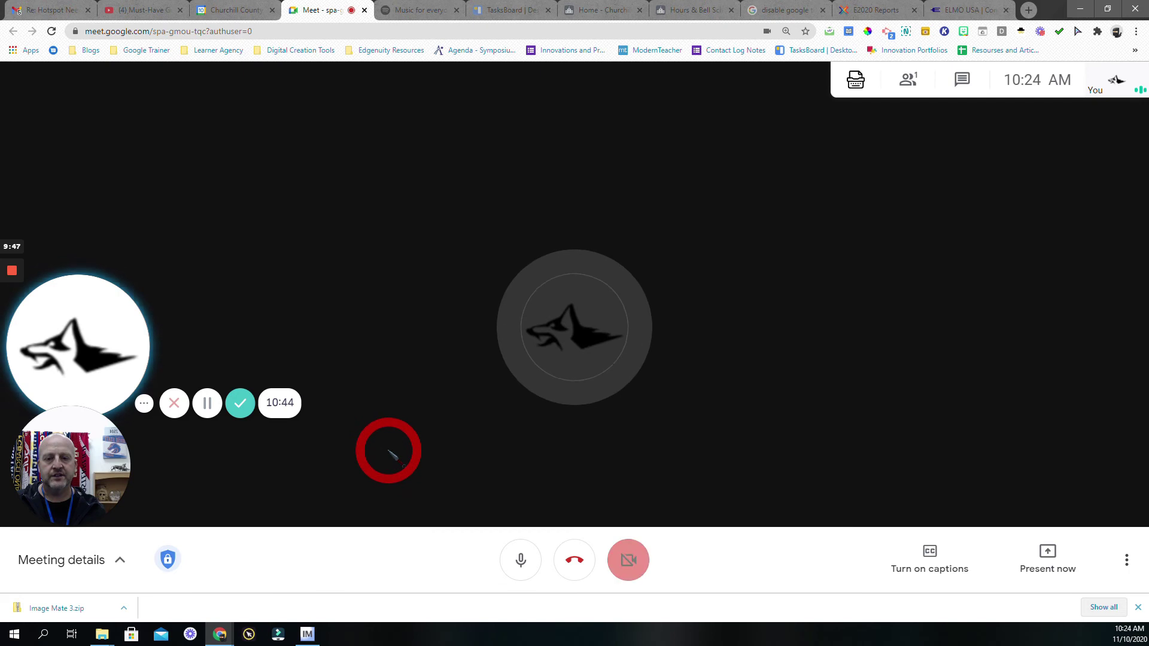
Step: Present the entire screen in the meeting, sharing Screen 2
left_click(1056, 570)
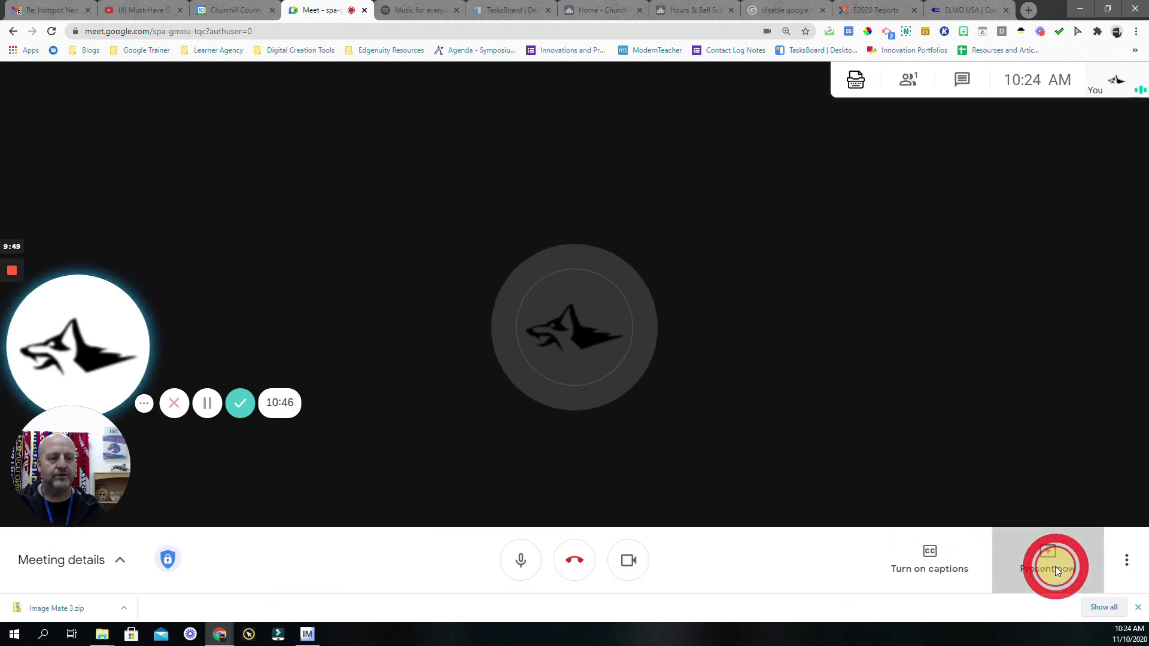
left_click(1010, 434)
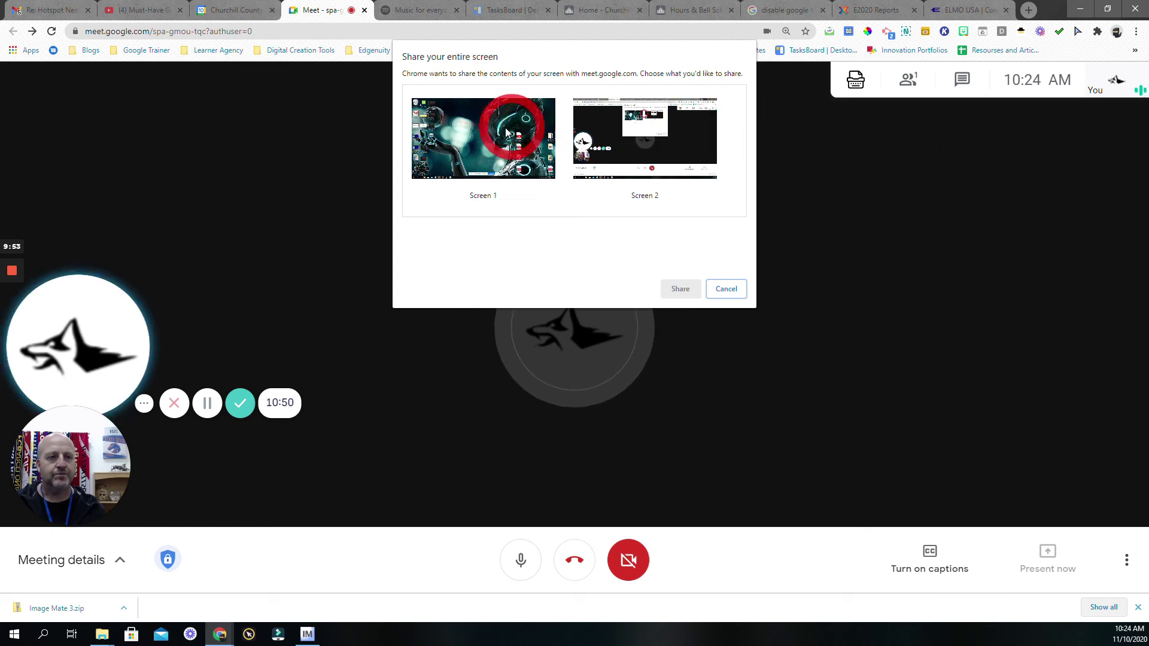
left_click(669, 147)
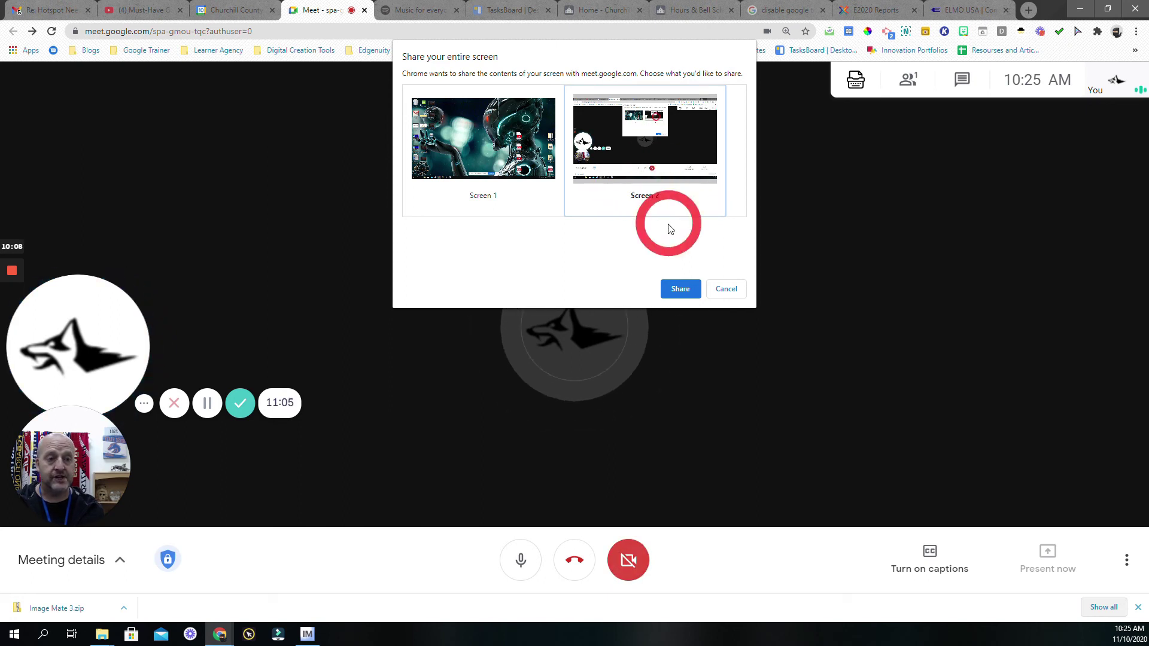
left_click(682, 291)
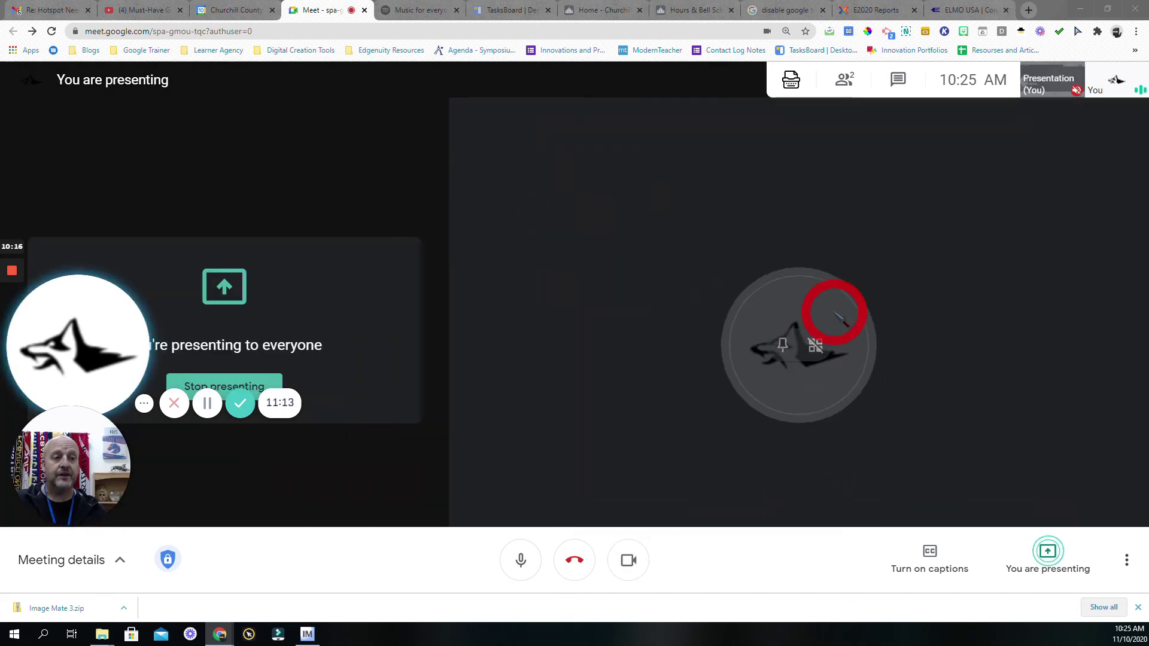
Step: Toggle the meeting camera during the presentation
key("ctrl+e")
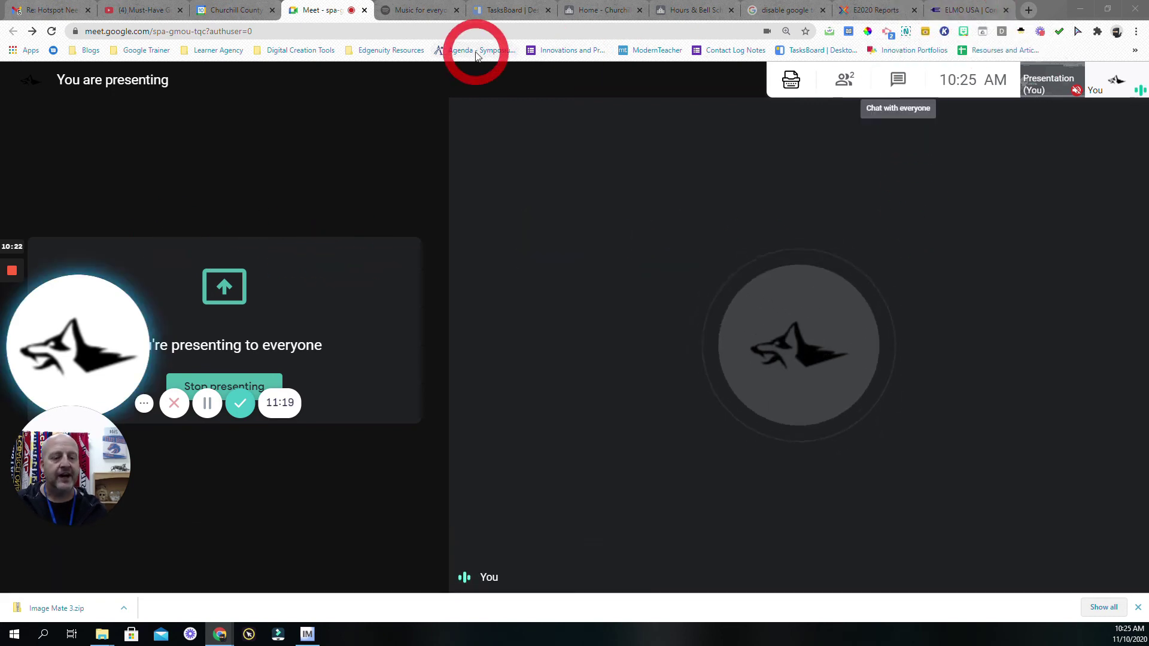
key("ctrl+e")
key("ctrl+e")
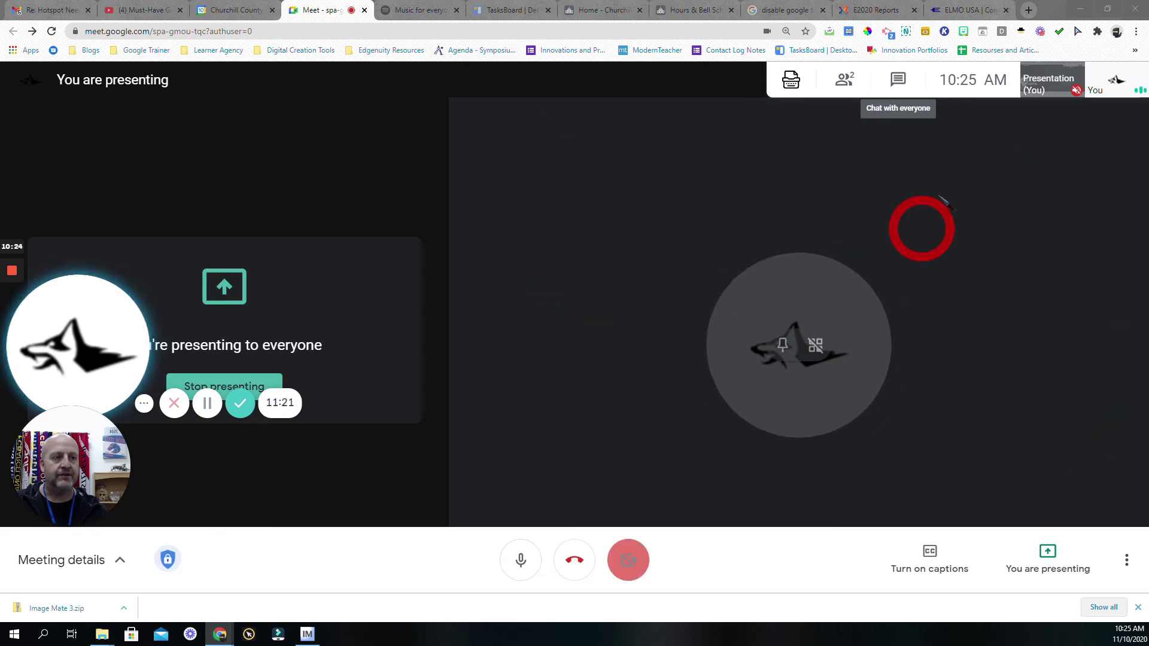
Step: Minimize the browser with the Meet call and close the Windows and Downloads folder windows to clear the desktop
left_click(1033, 84)
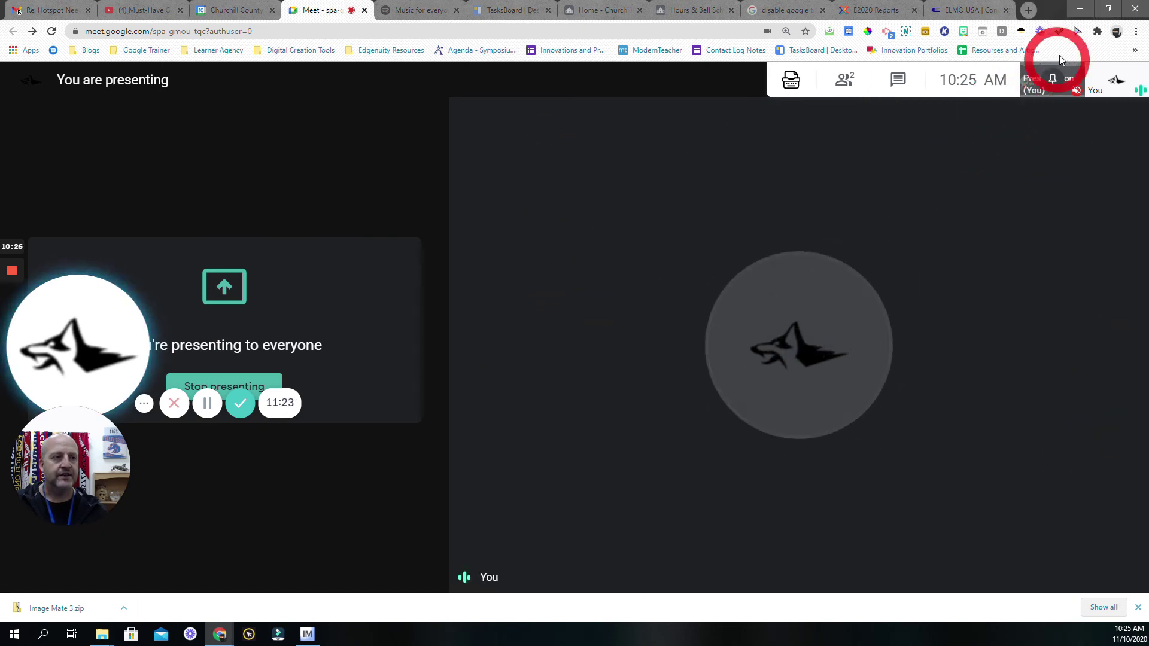
left_click(1080, 10)
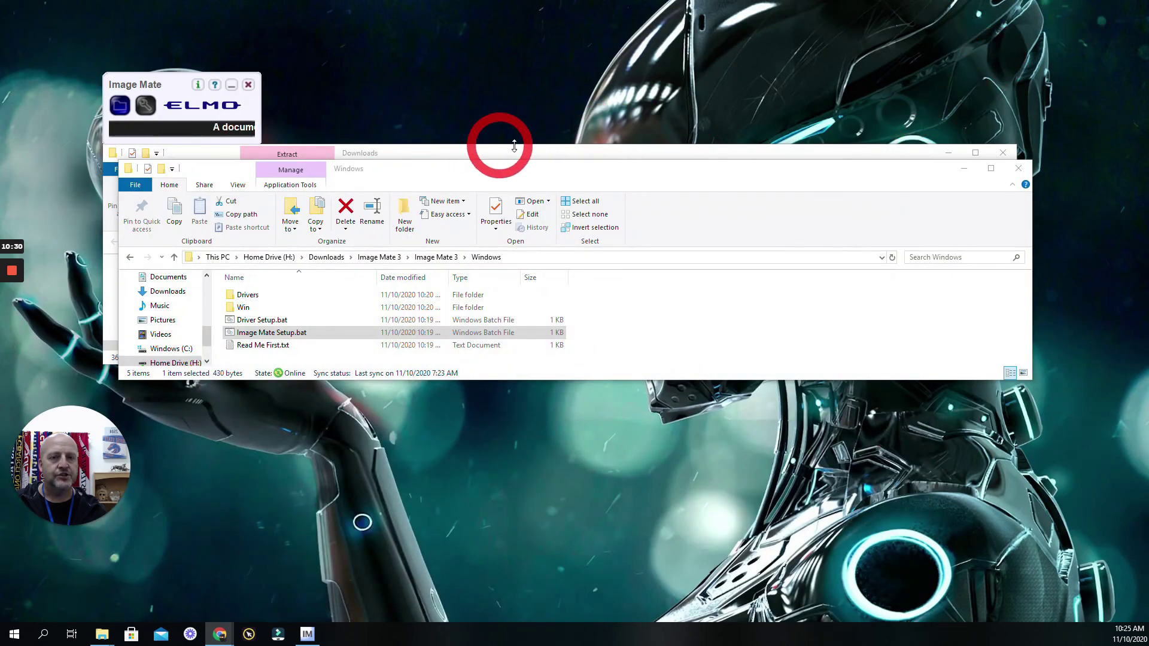
left_click(1017, 166)
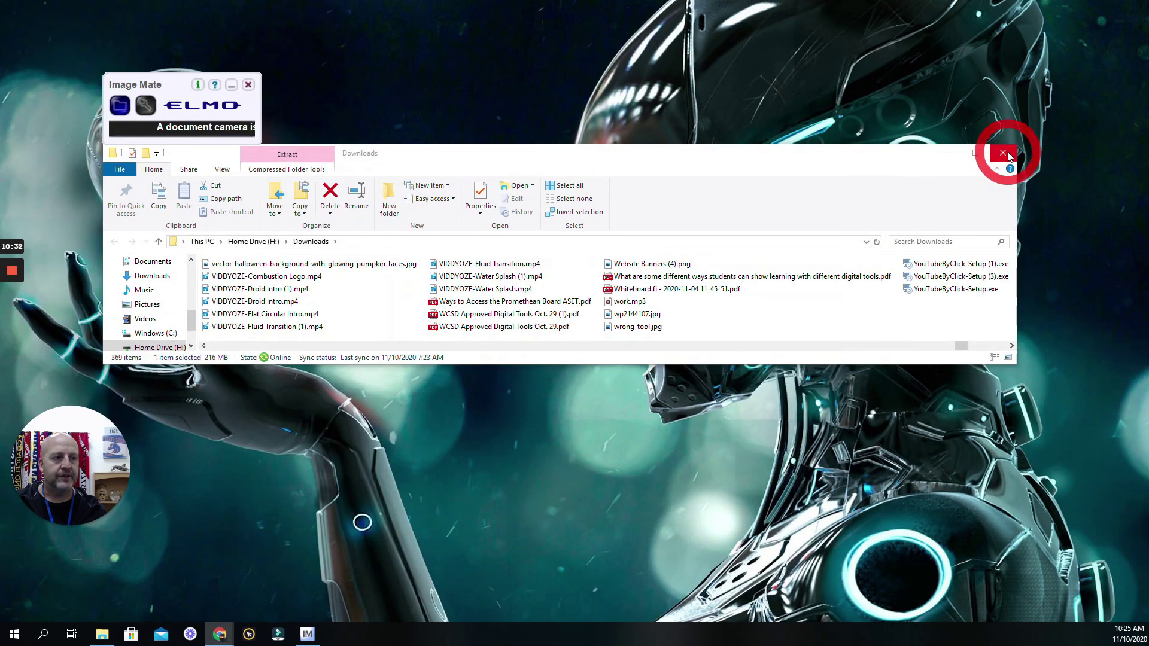
left_click(1004, 154)
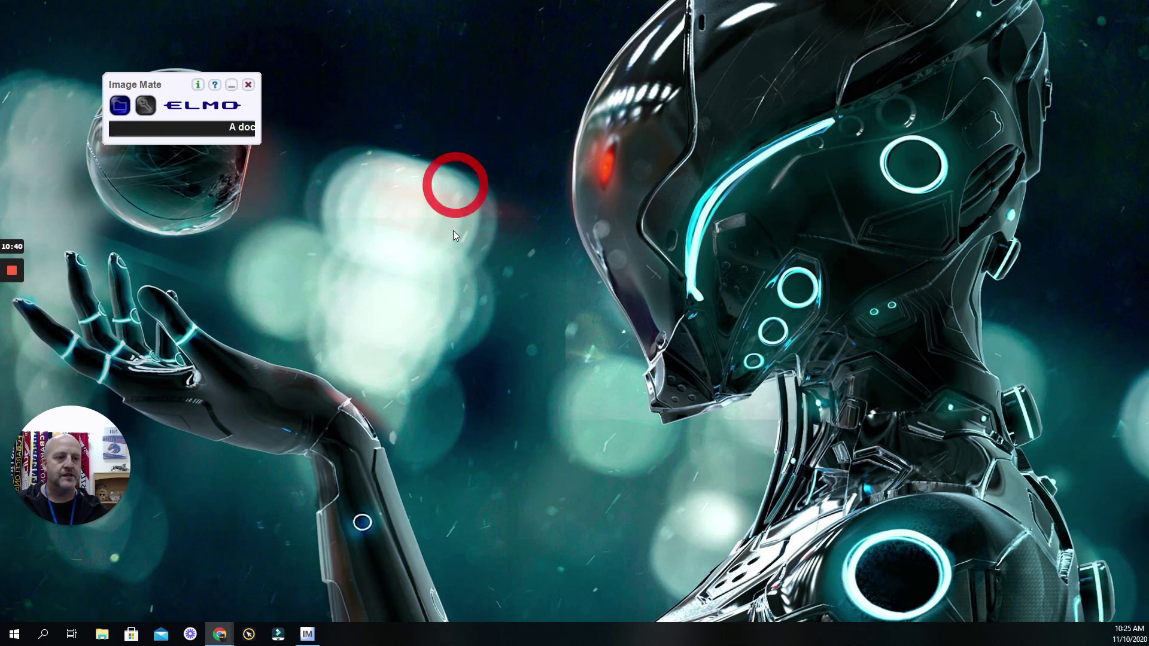
Step: Move the Image Mate window to the upper-left corner of the desktop
left_click(175, 80)
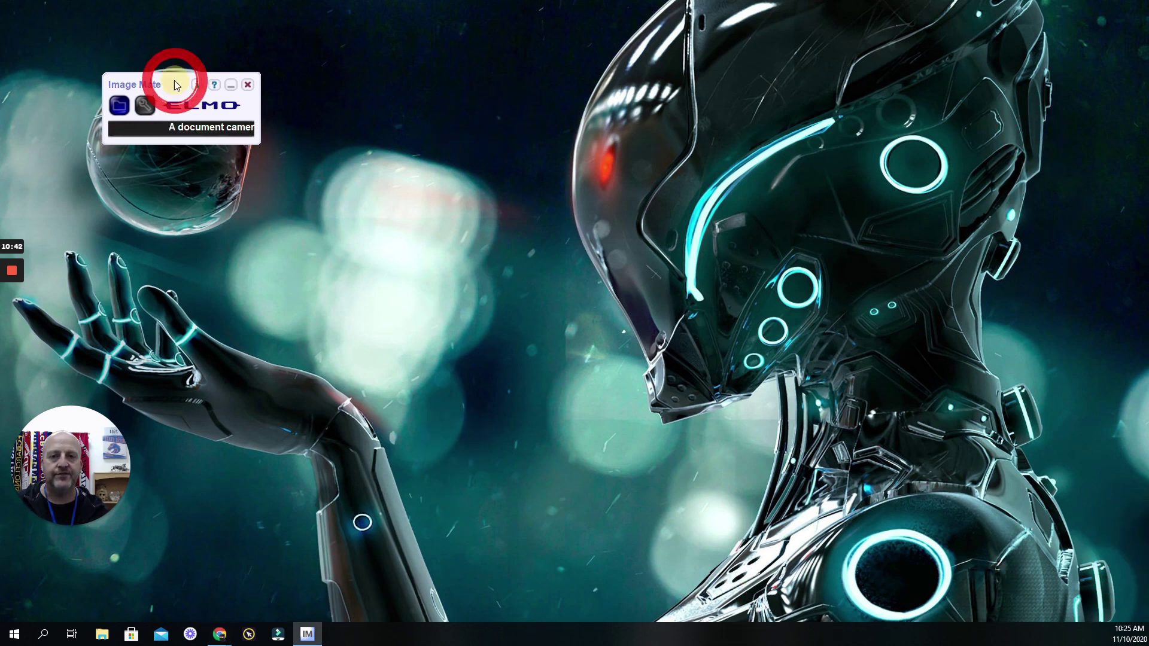
left_click_drag(175, 80, 84, 33)
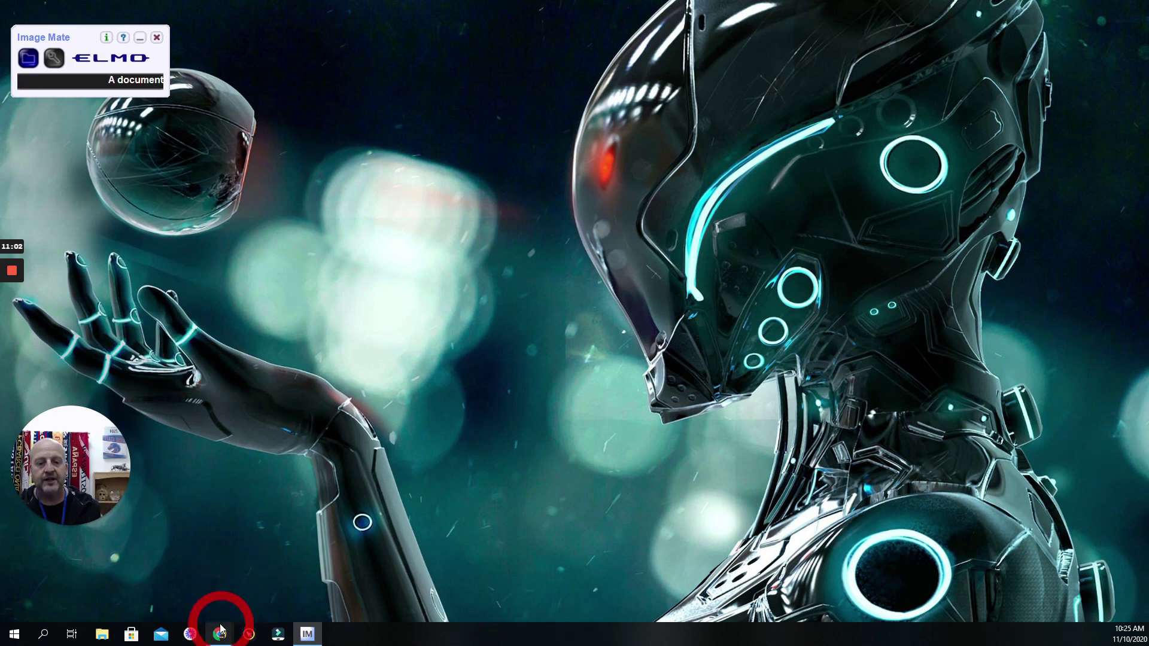
mouse_move(13, 270)
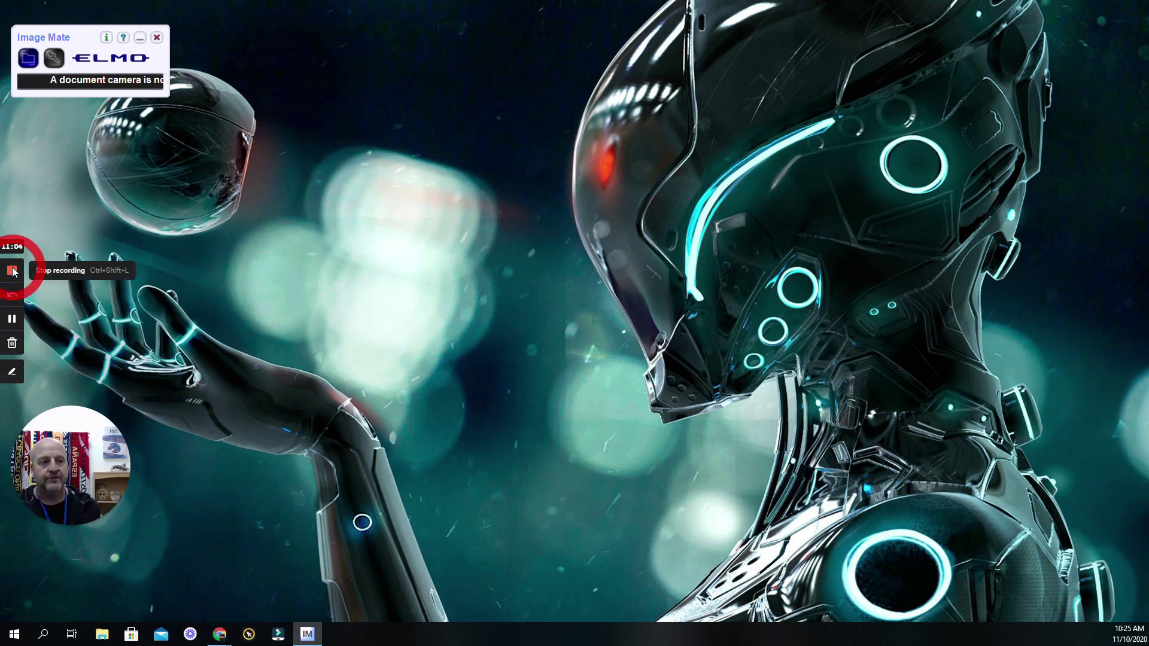